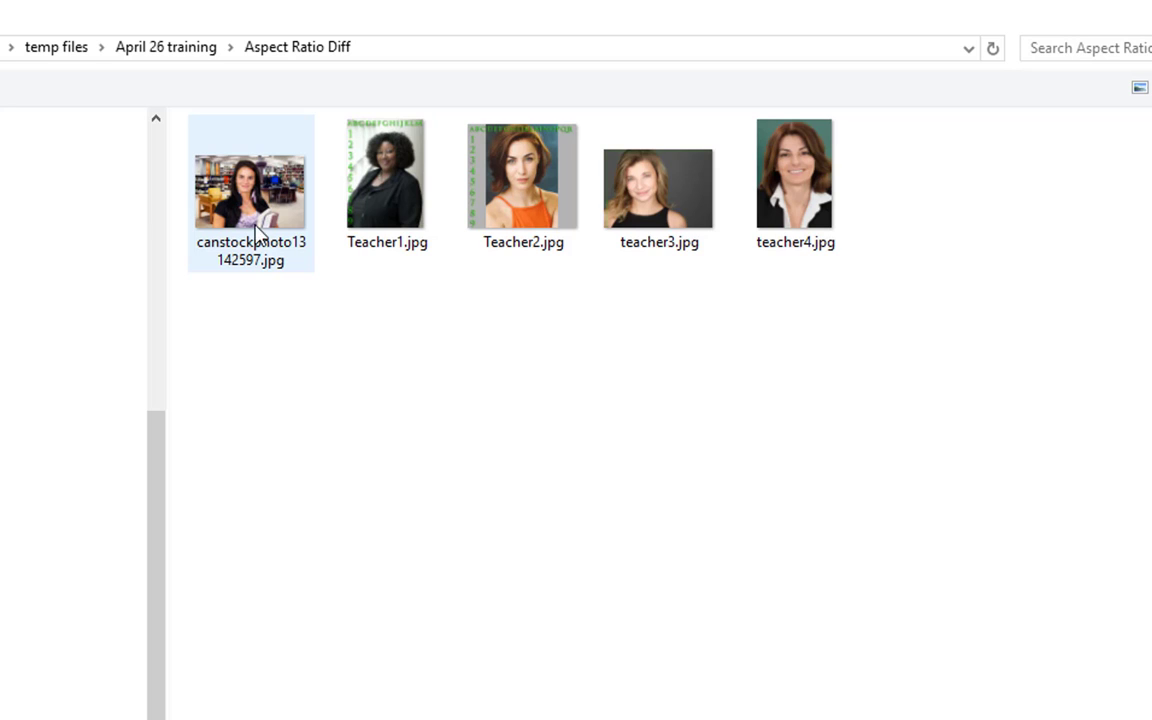
Step: Open teacher4.jpg from the Aspect Ratio Diff folder in the photo editor
mouse_move(230, 190)
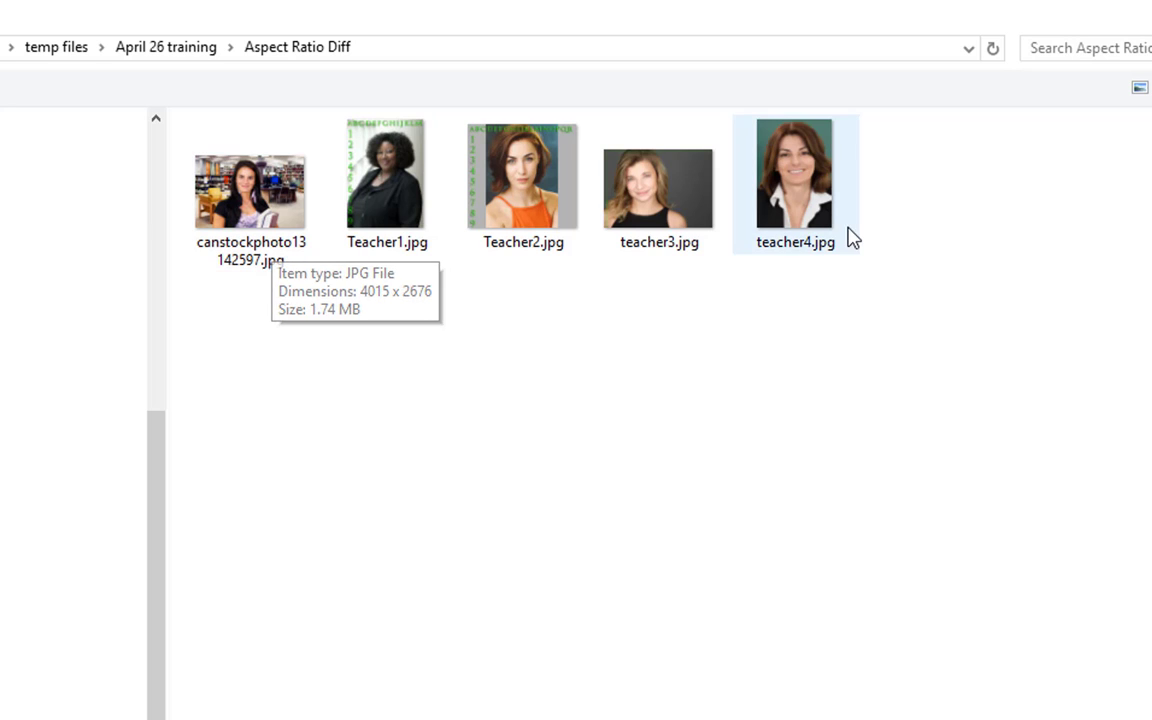
click(797, 192)
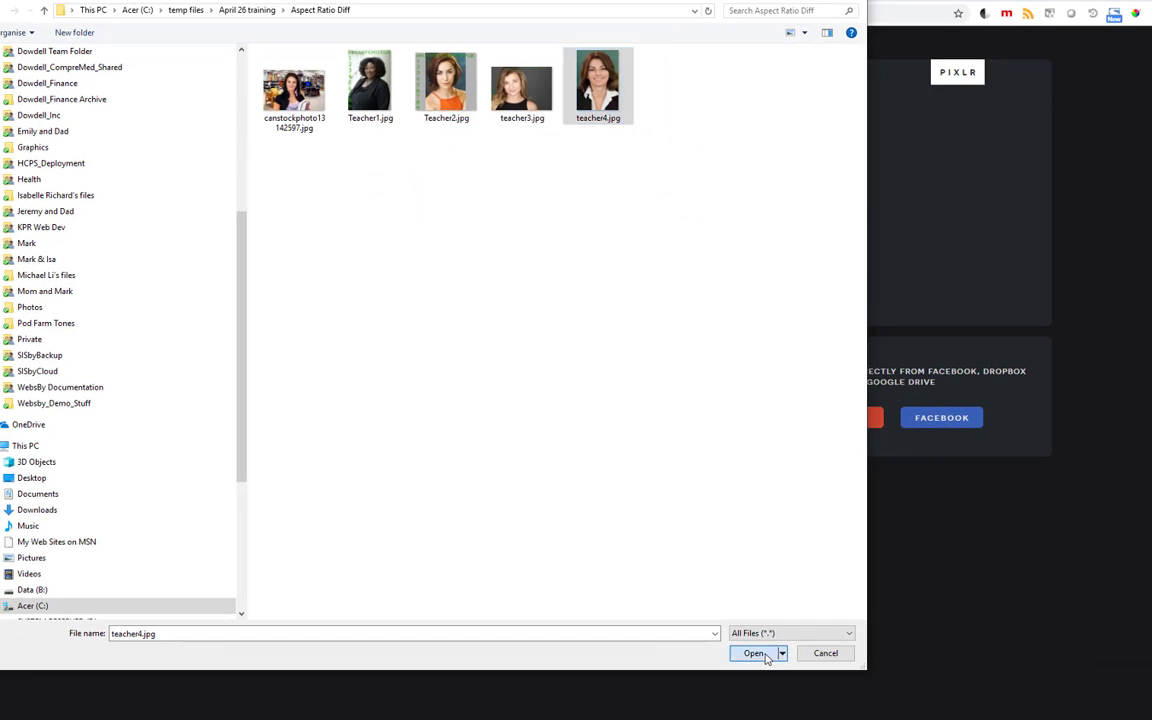
click(764, 655)
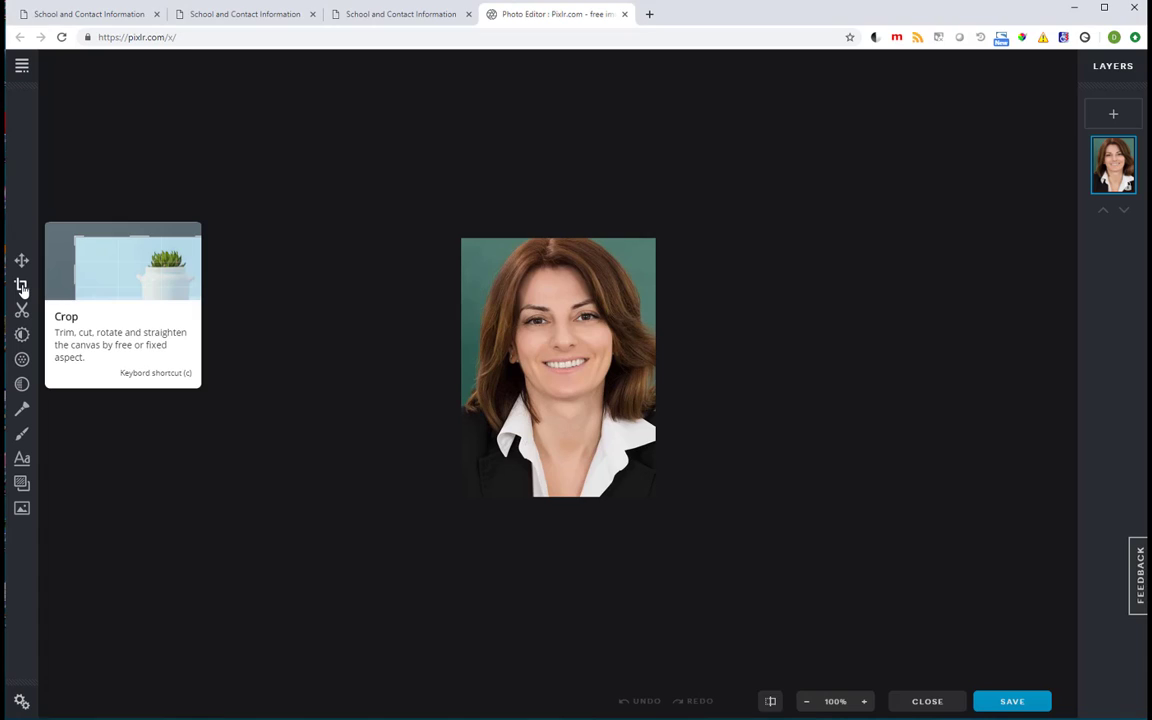
Step: Check the portrait's pixel width and height with the Crop tool
click(22, 287)
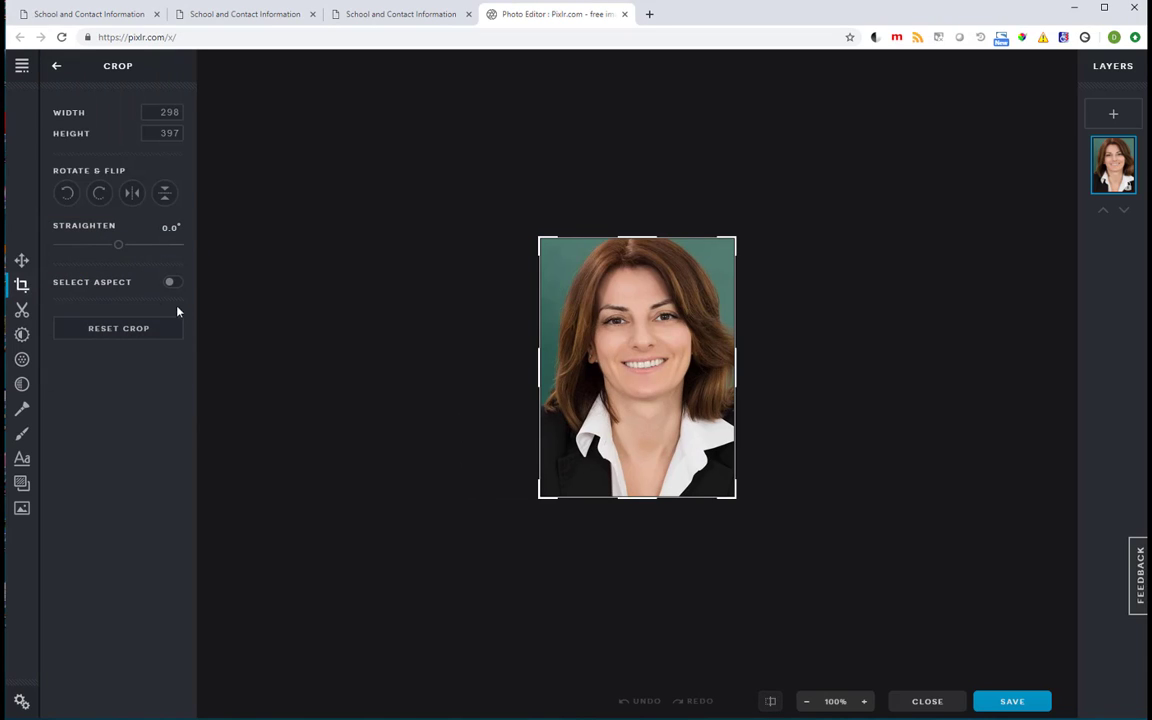
click(162, 112)
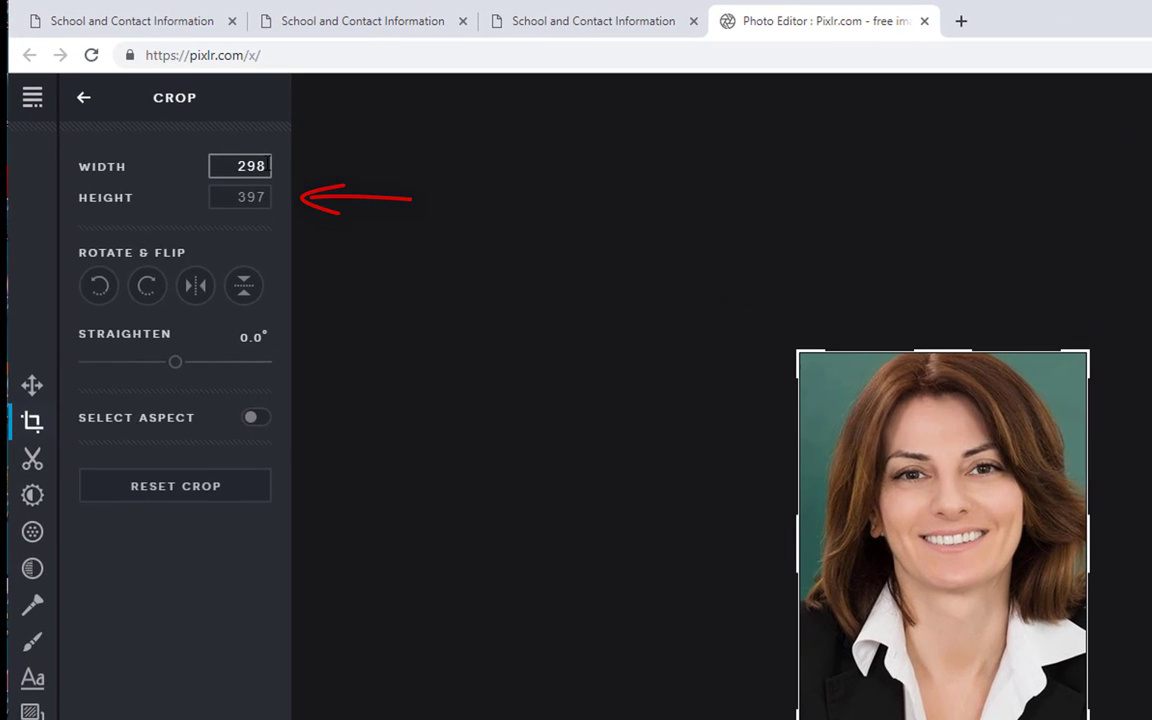
click(268, 193)
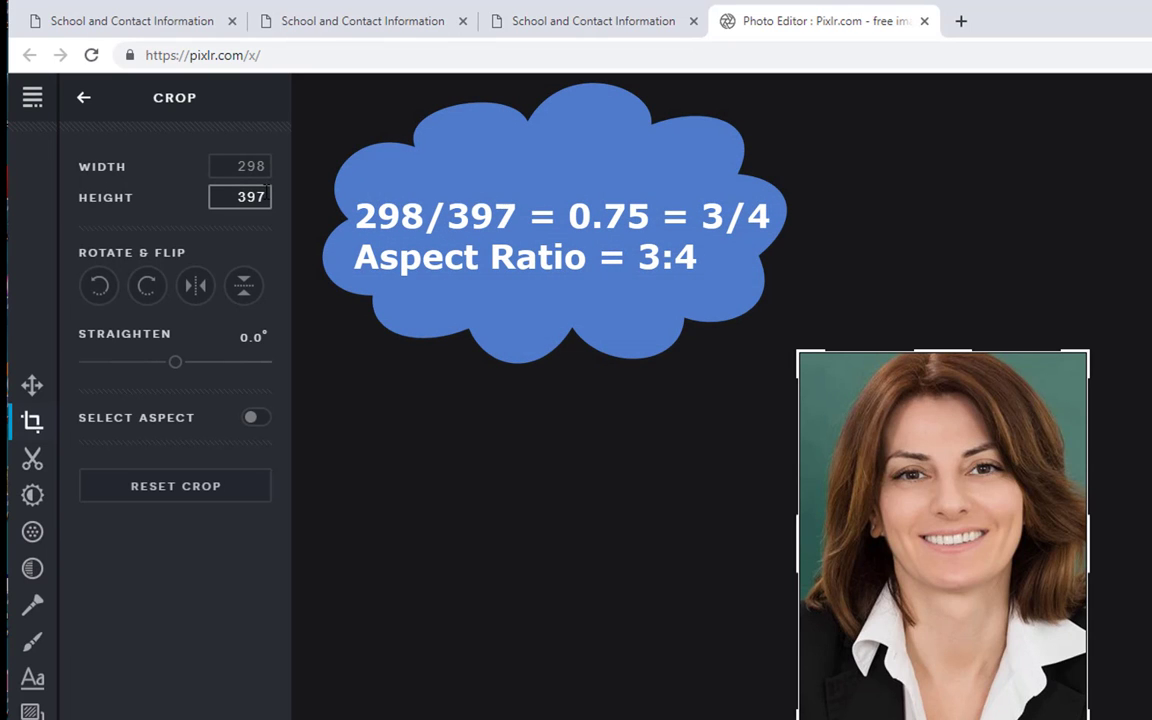
click(292, 433)
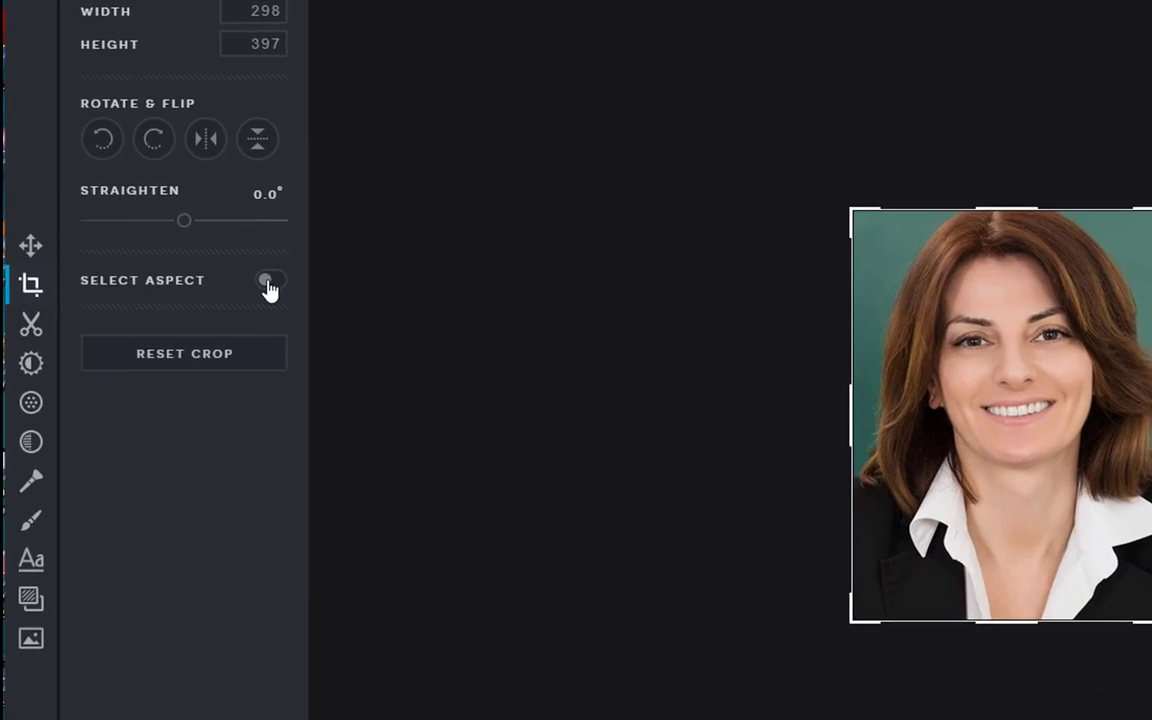
Step: Constrain the portrait's crop to the 4:3 aspect and flip it to the upright 3:4 orientation
click(283, 147)
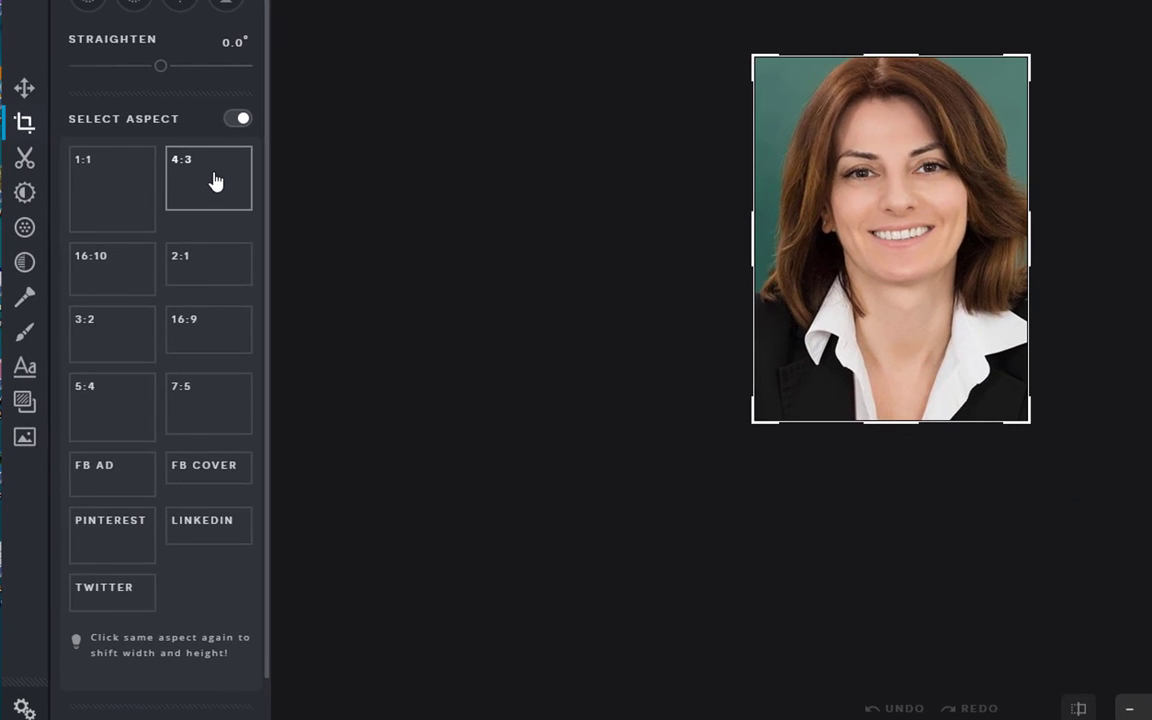
click(215, 180)
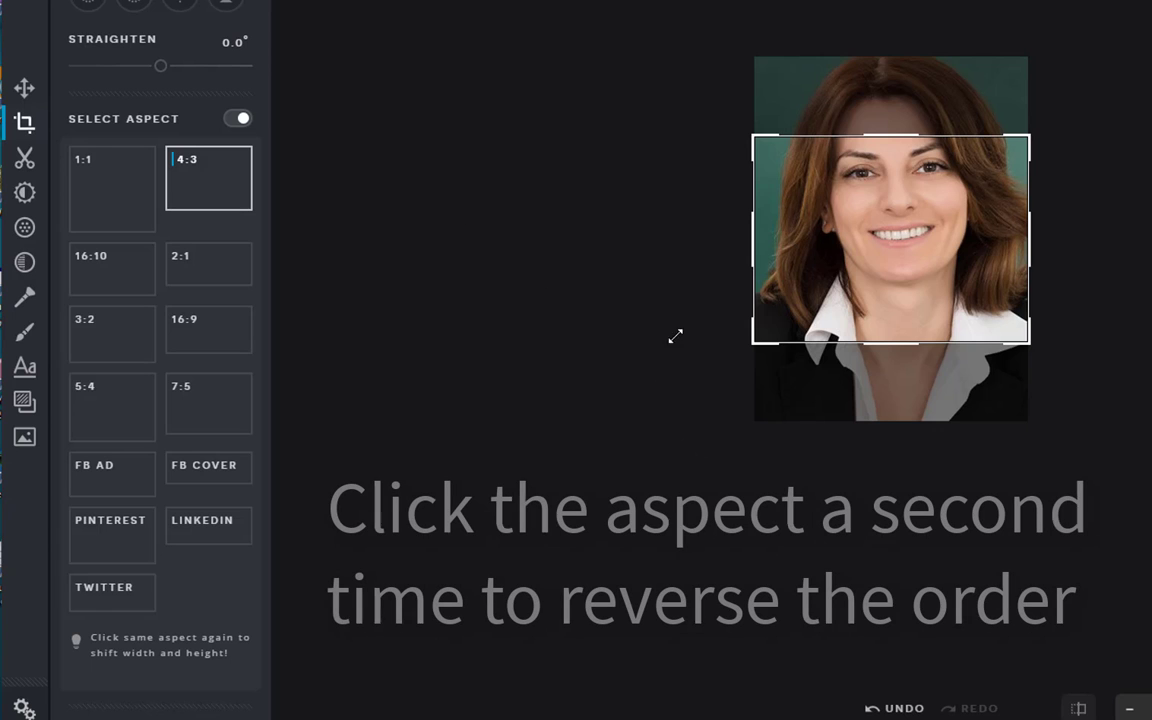
click(212, 190)
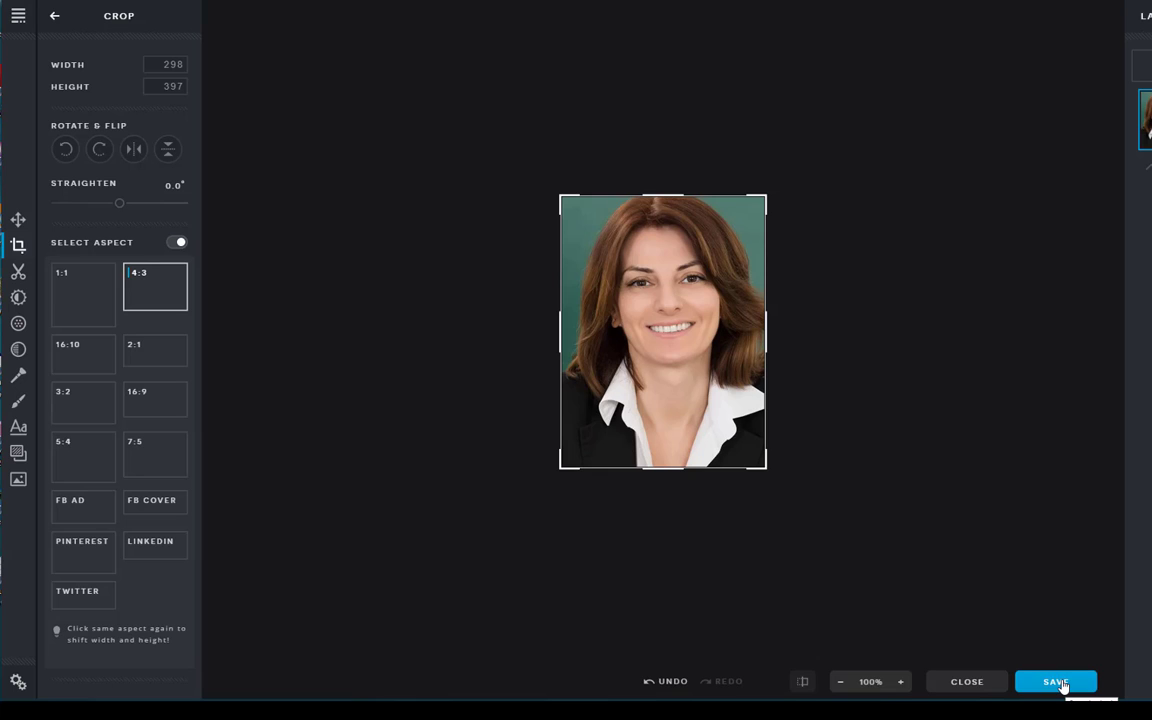
Step: Close the current image and open canstockphoto13142597.jpg as a new document, pre-resized to the Web size of max 1280 px
click(966, 684)
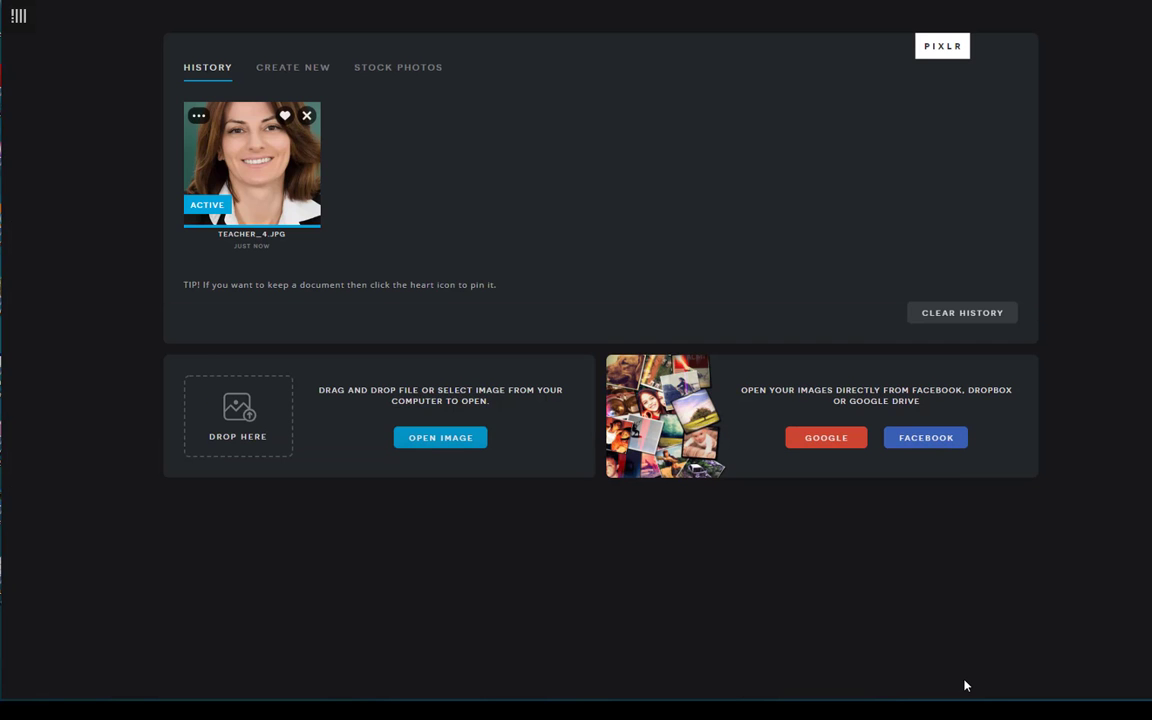
click(453, 441)
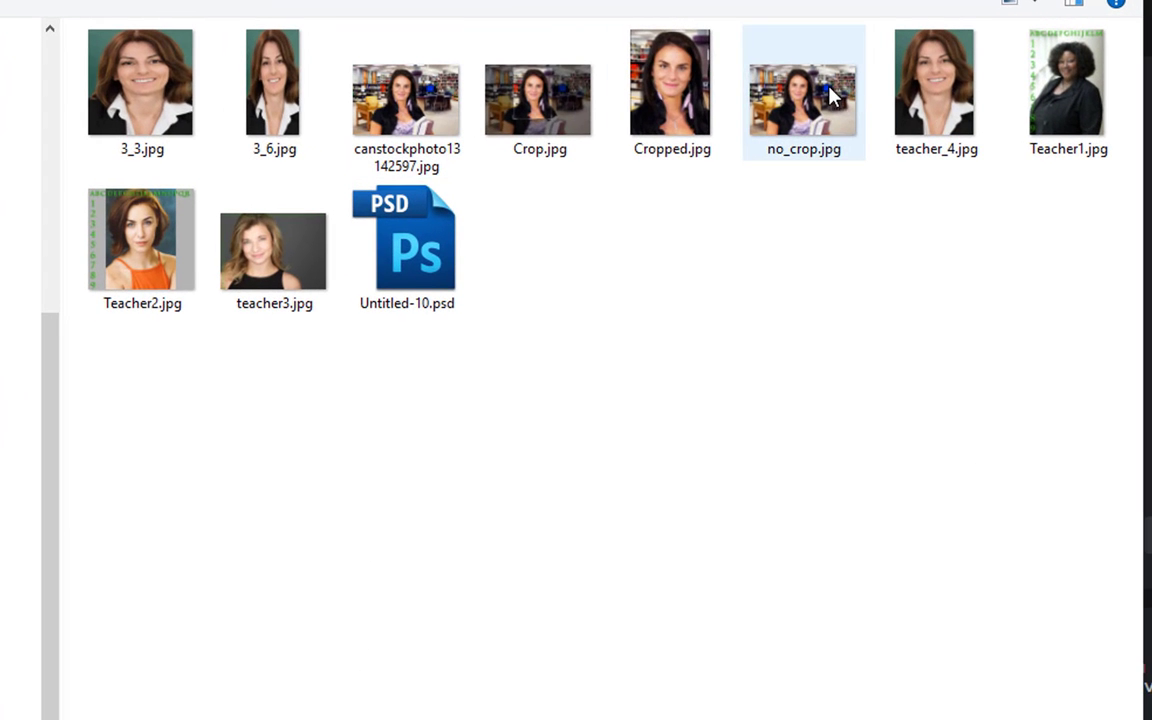
click(406, 102)
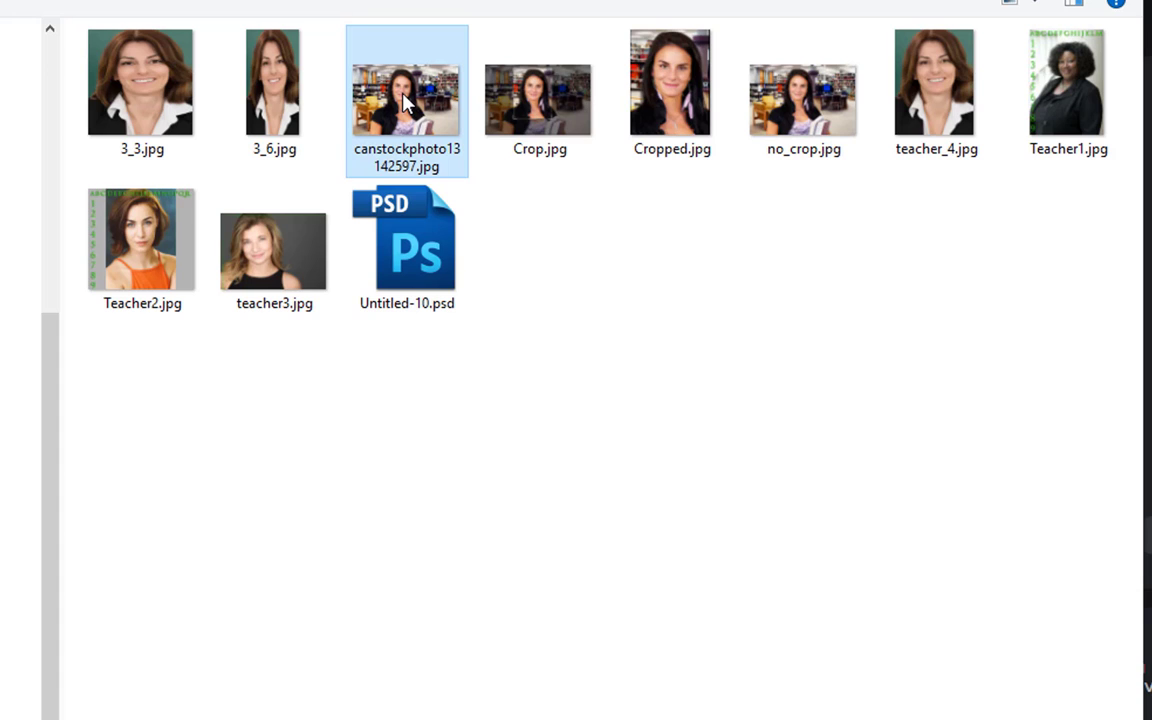
double_click(406, 100)
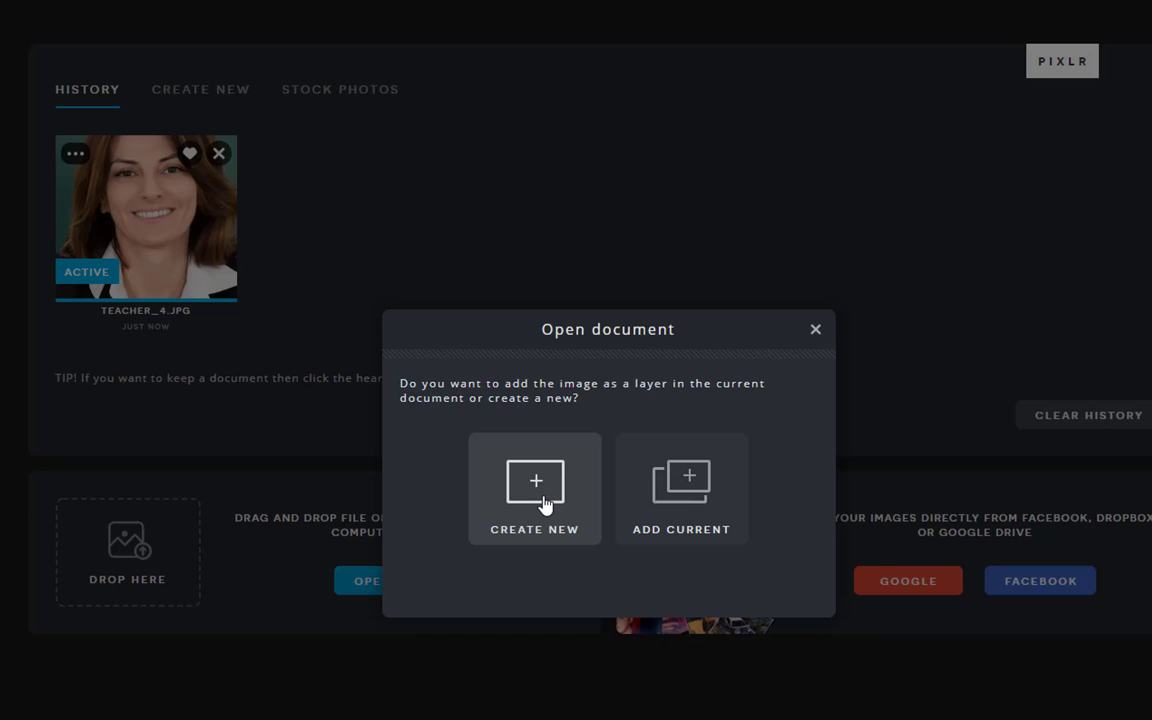
click(545, 505)
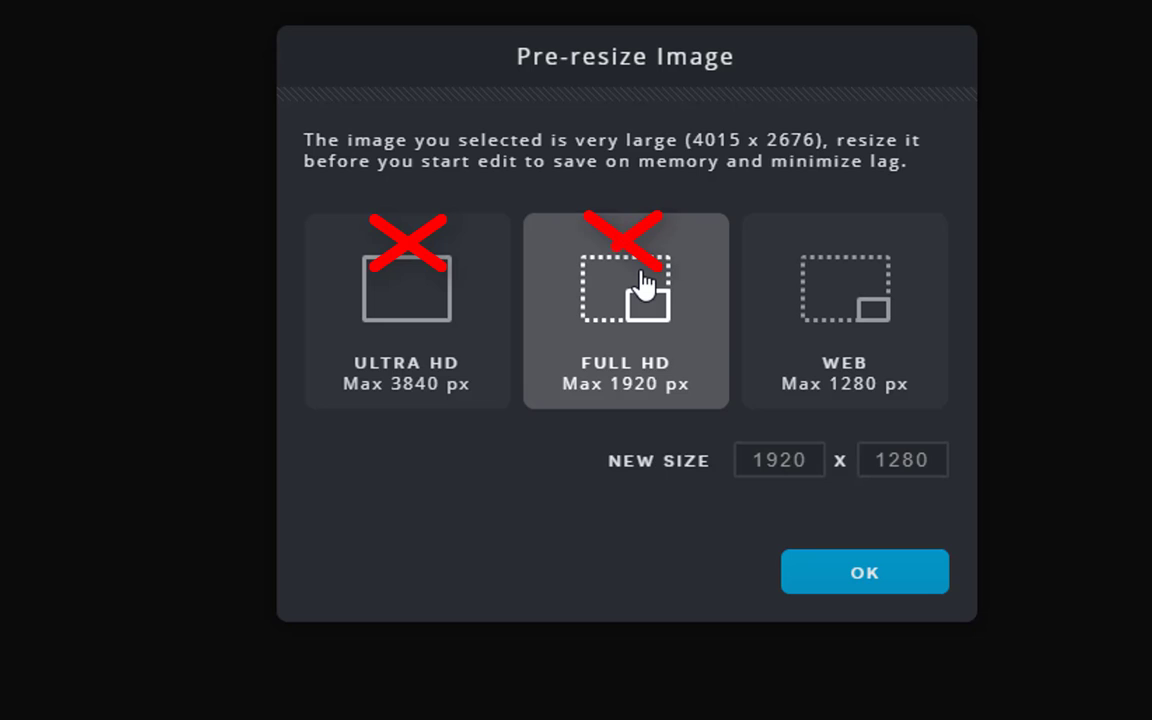
click(826, 316)
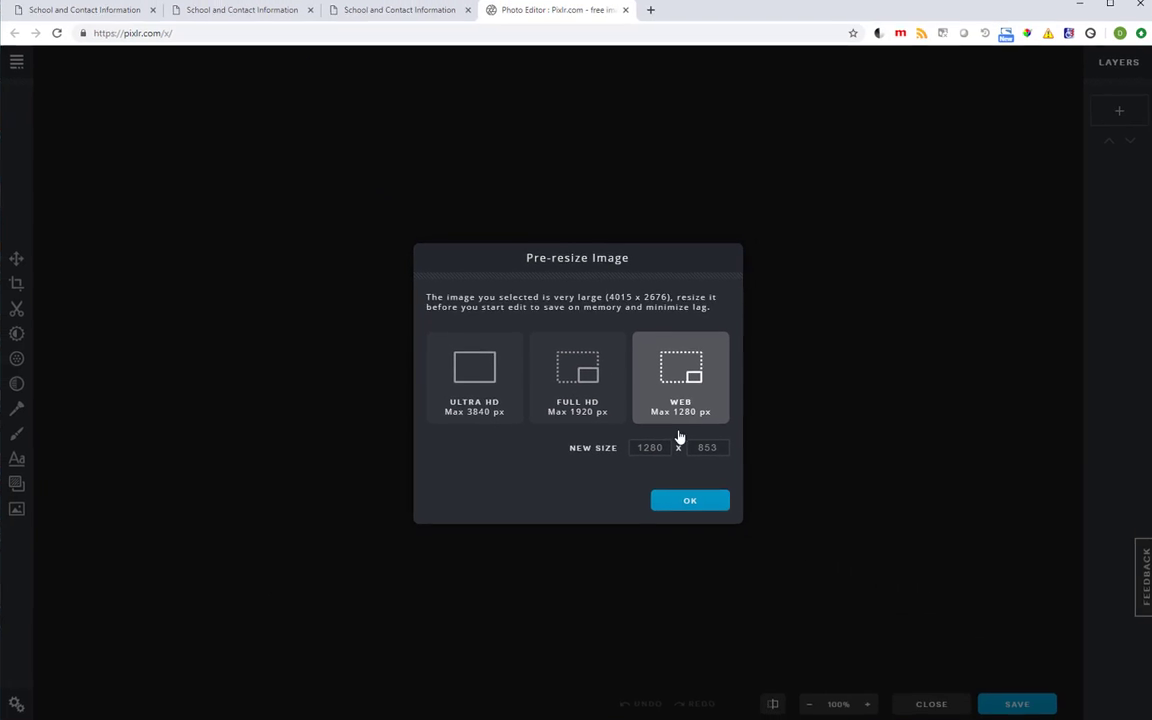
click(688, 502)
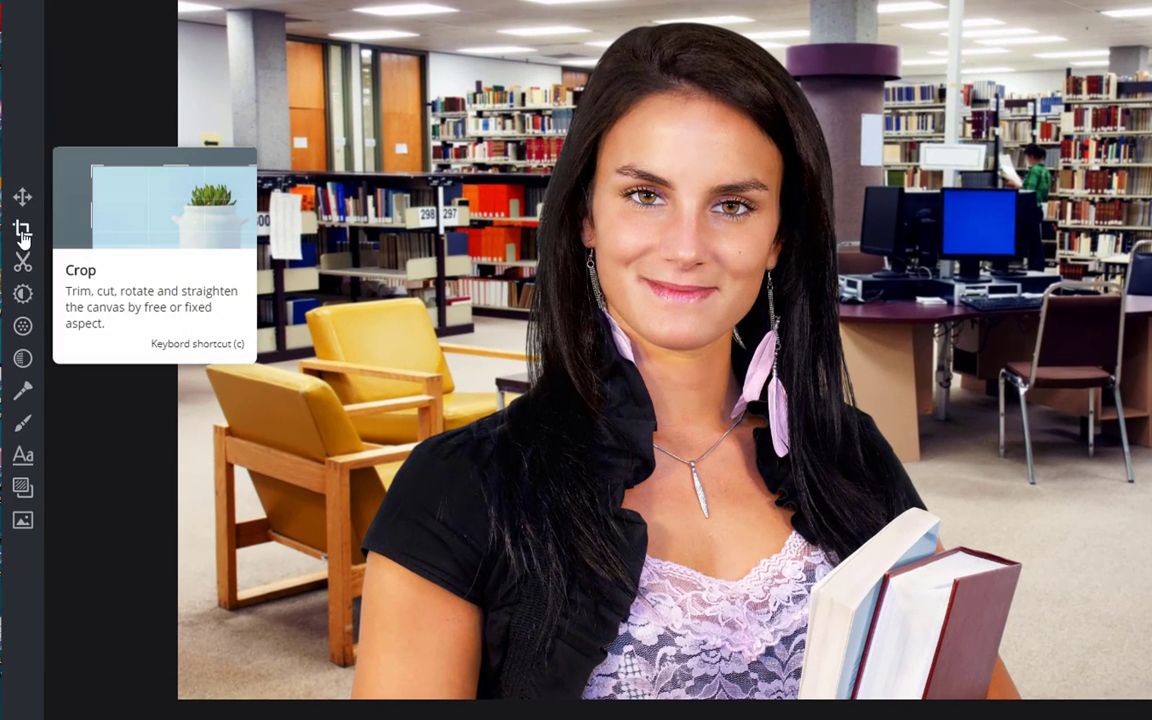
Step: Start a crop on the library photo with the 4:3 aspect flipped to the upright 3:4 orientation
click(23, 233)
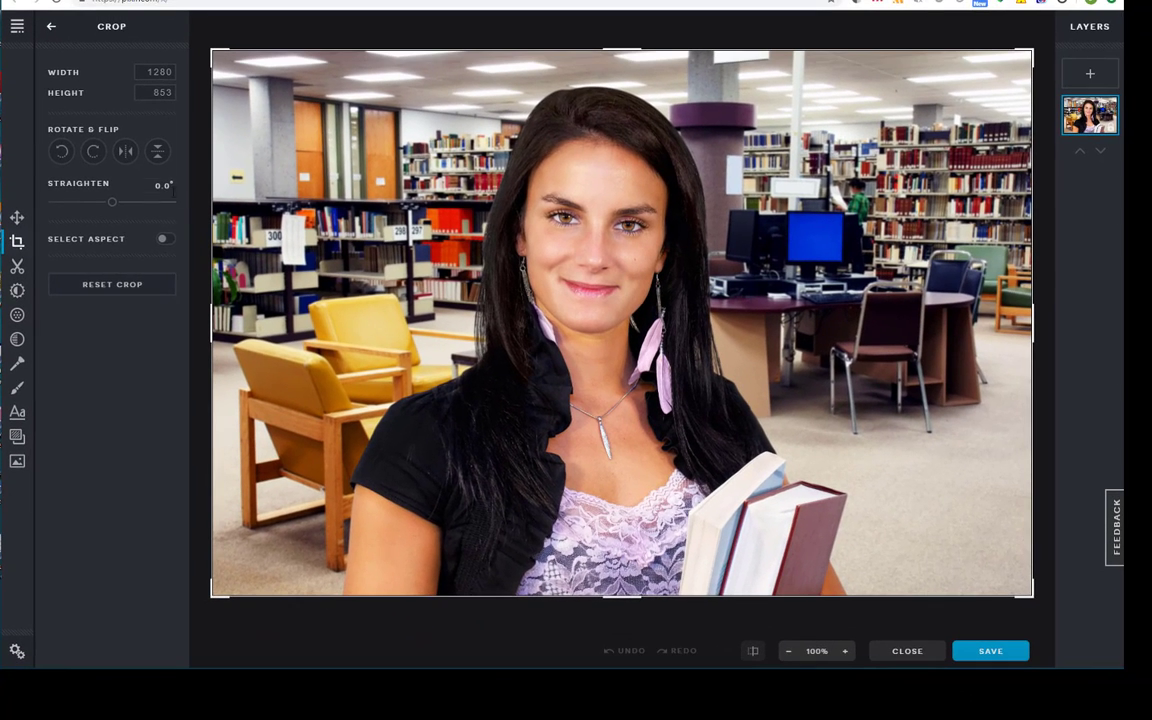
click(165, 242)
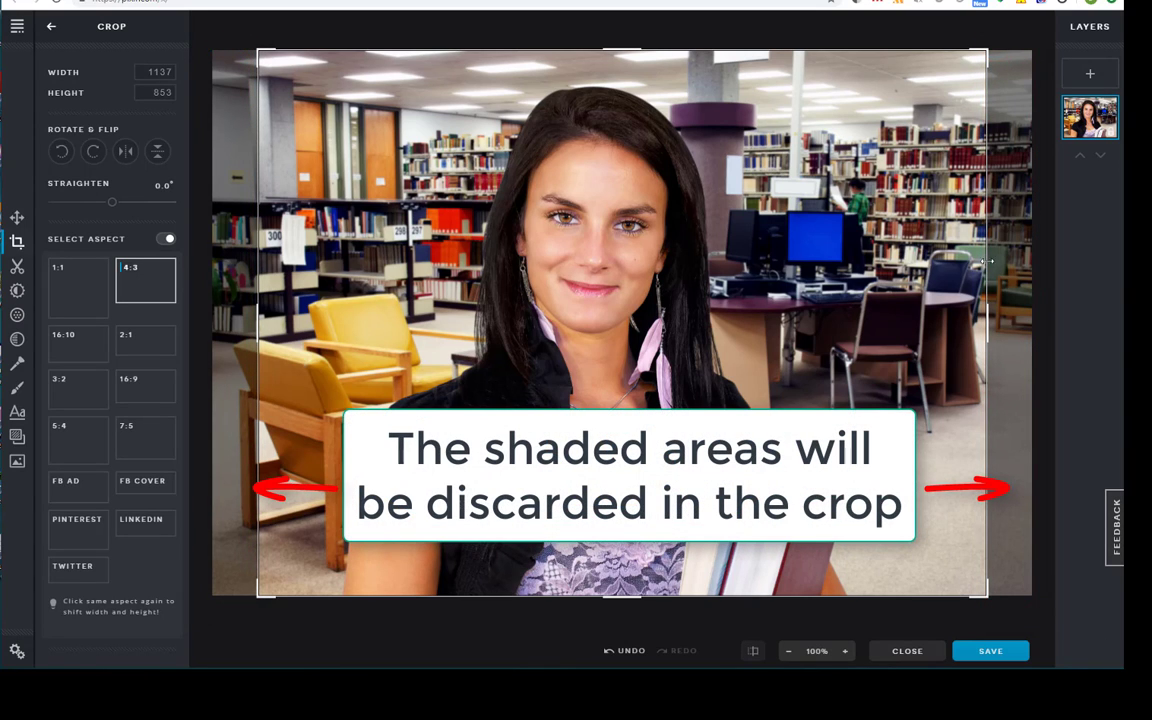
click(151, 282)
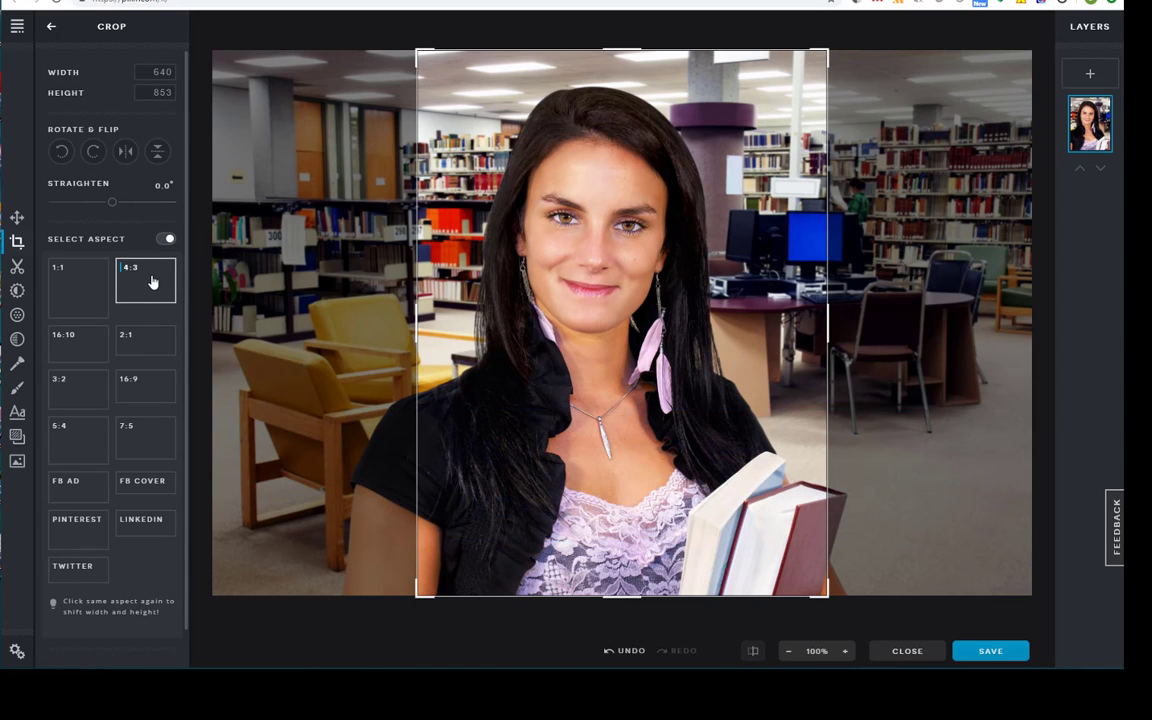
Step: Shrink the crop frame to about 422 × 563 px and center it around the woman's head and shoulders
drag(712, 494, 682, 478)
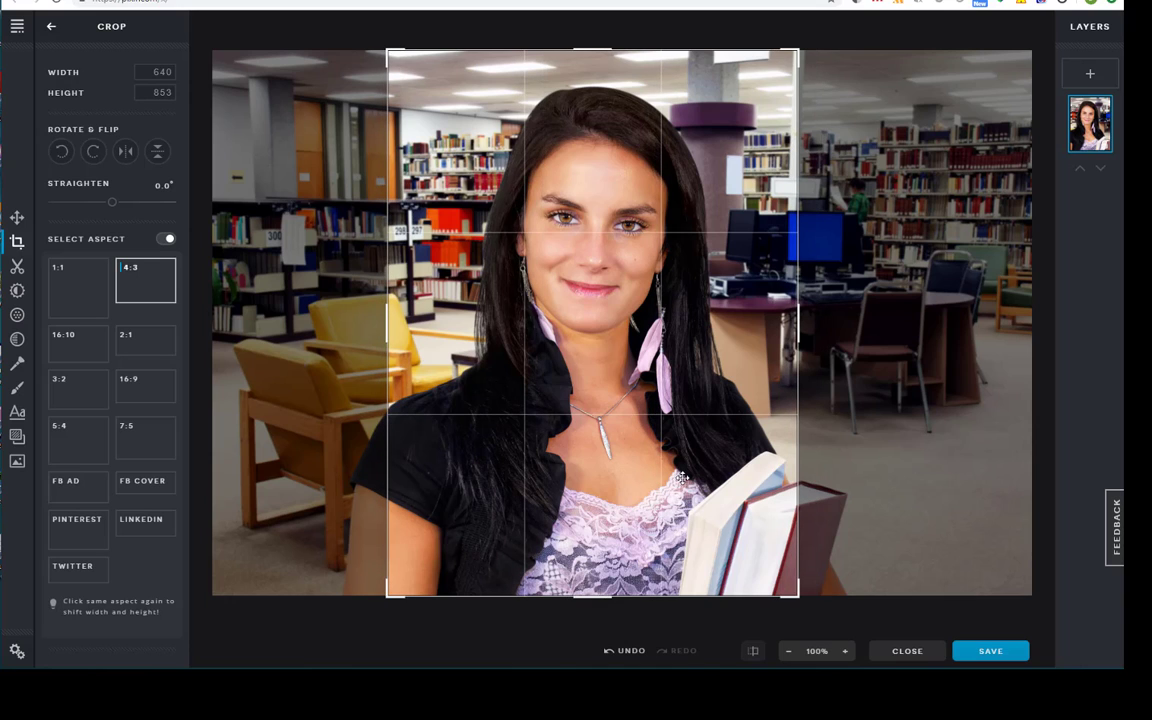
drag(682, 478, 741, 480)
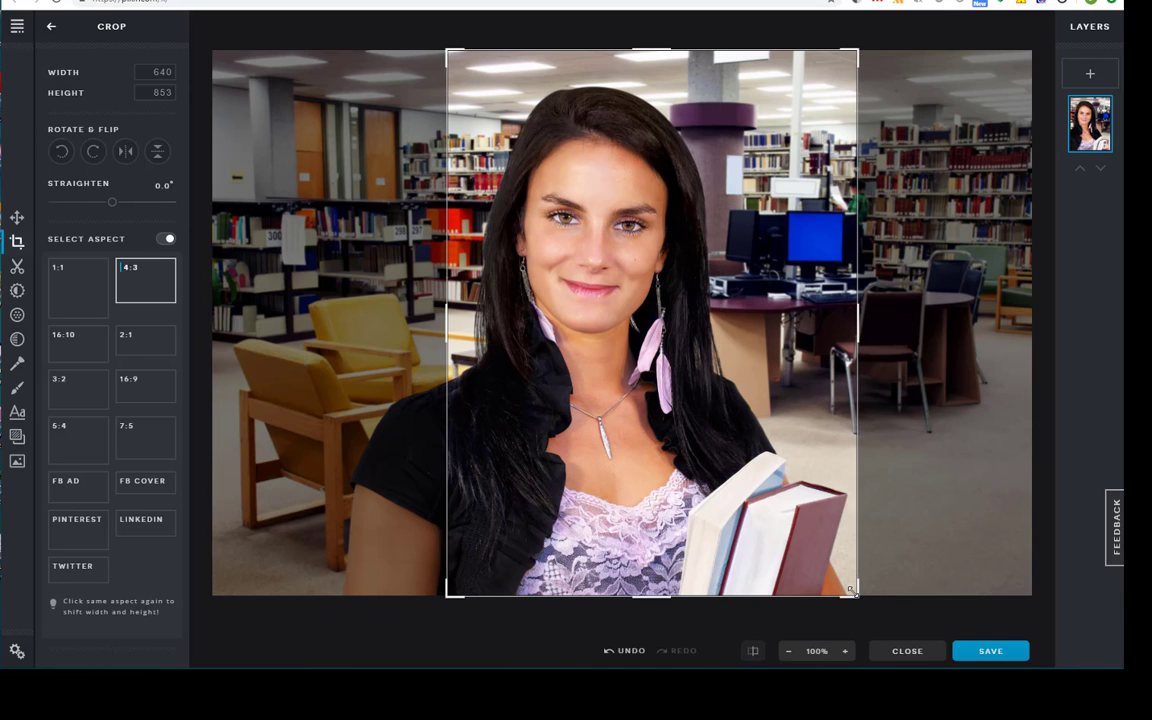
drag(851, 591, 743, 419)
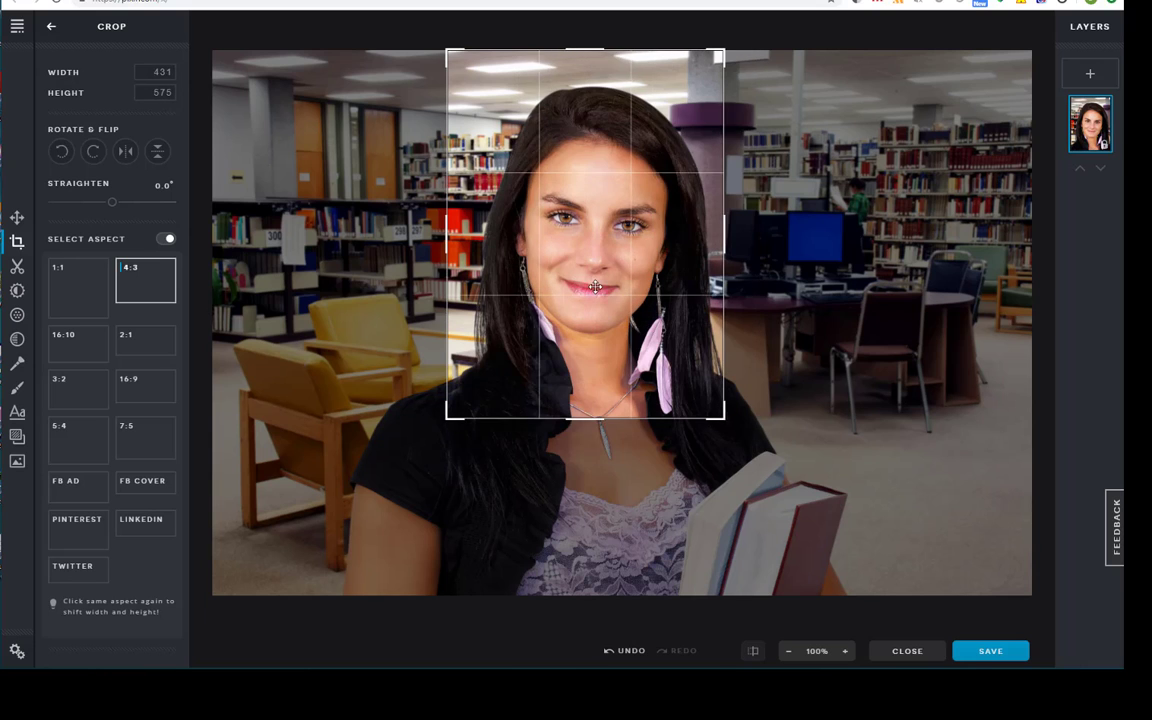
drag(545, 281, 595, 300)
drag(596, 300, 597, 303)
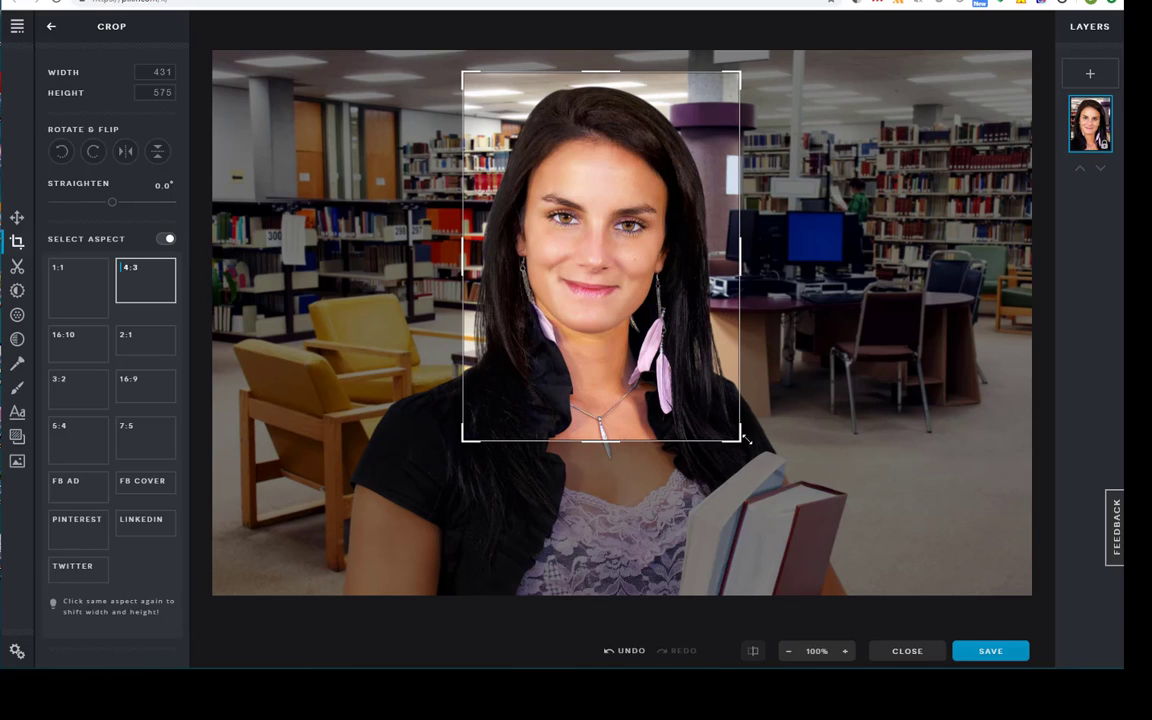
drag(737, 439, 731, 432)
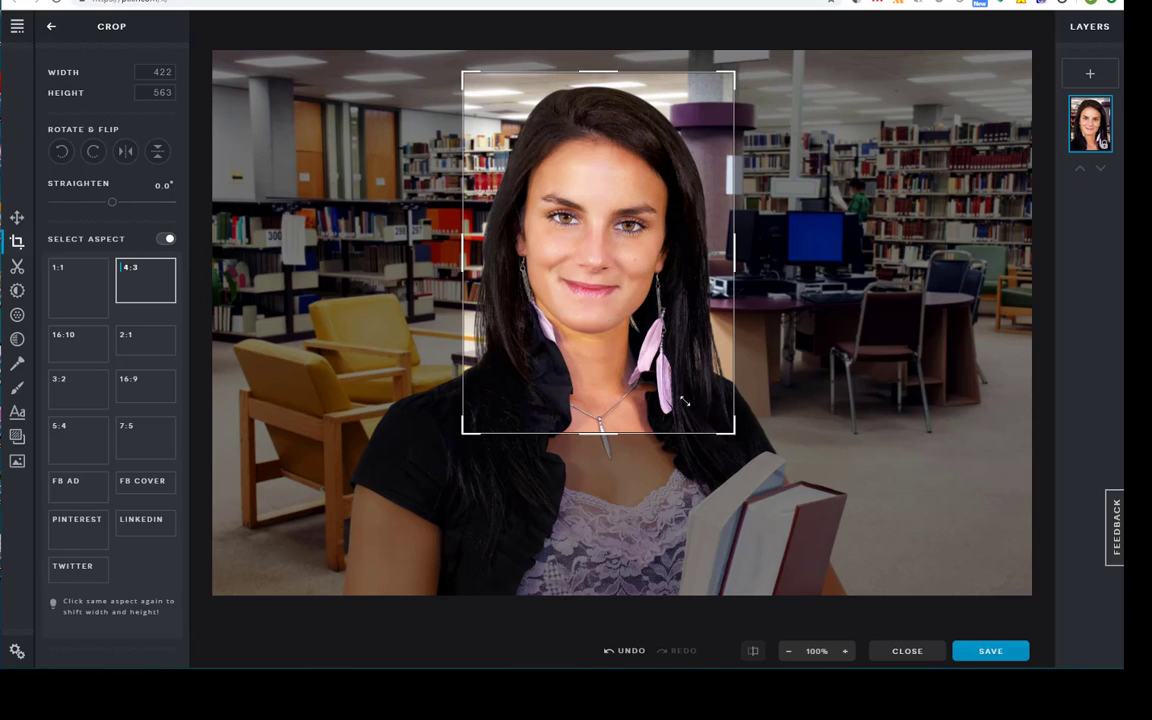
drag(602, 321, 601, 331)
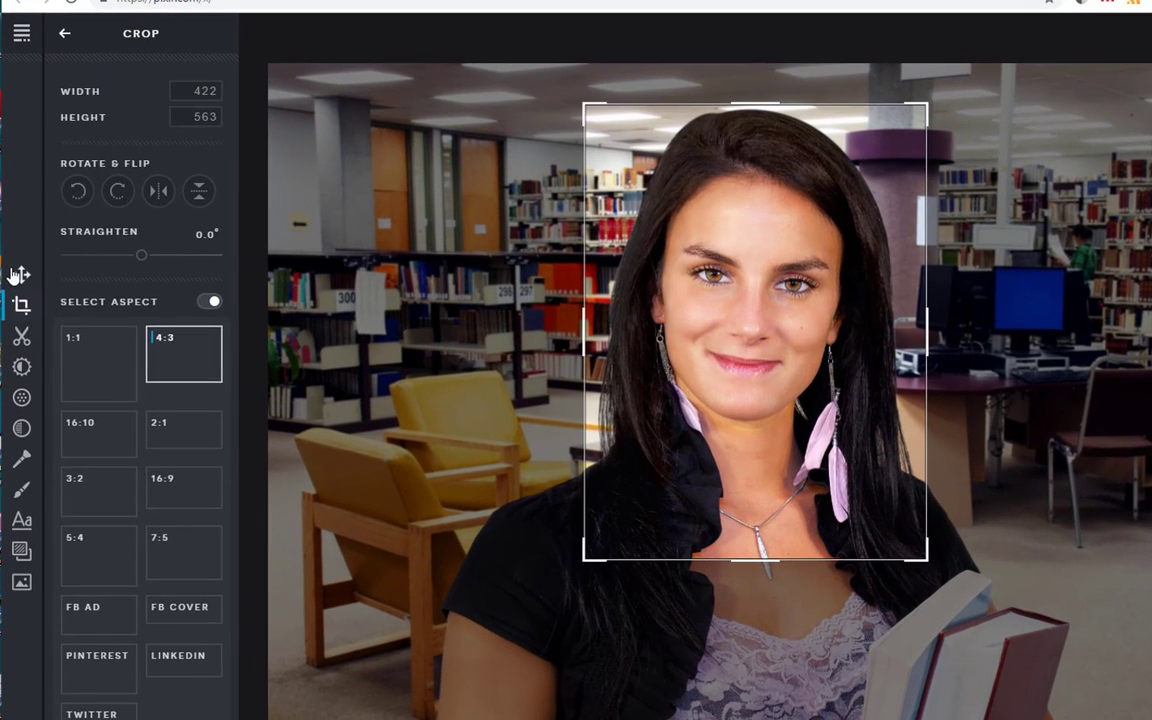
Step: Apply the crop and resize the image to 298 px wide with proportions constrained
click(21, 276)
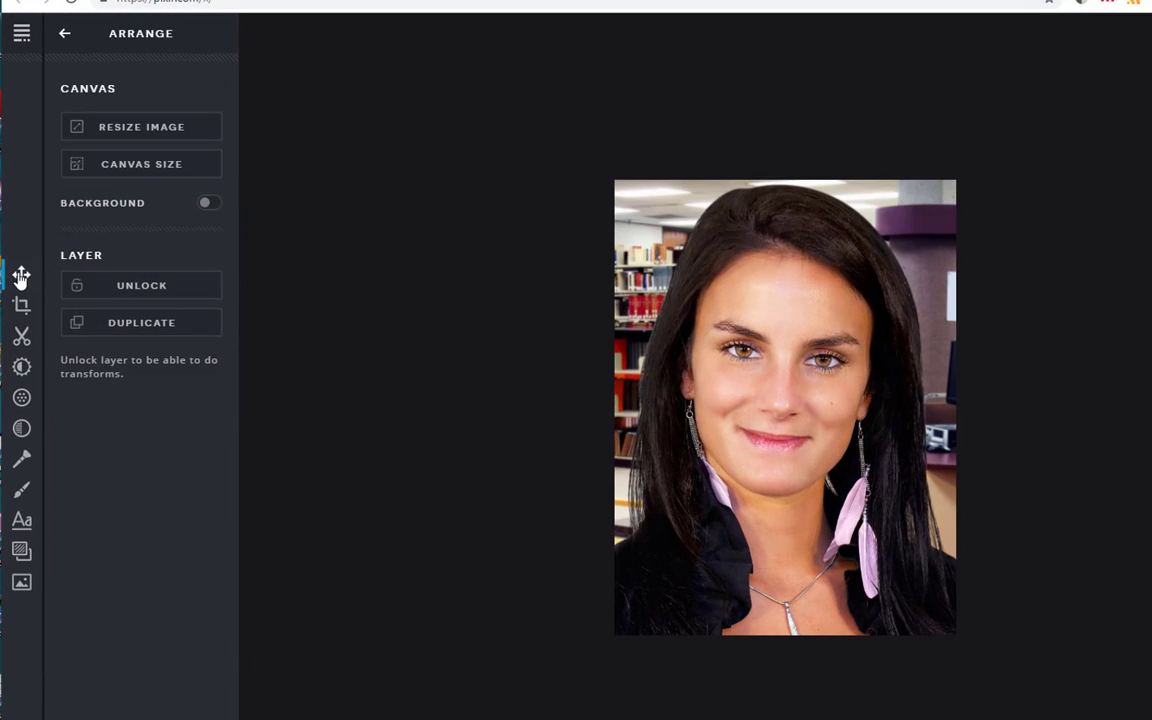
click(139, 136)
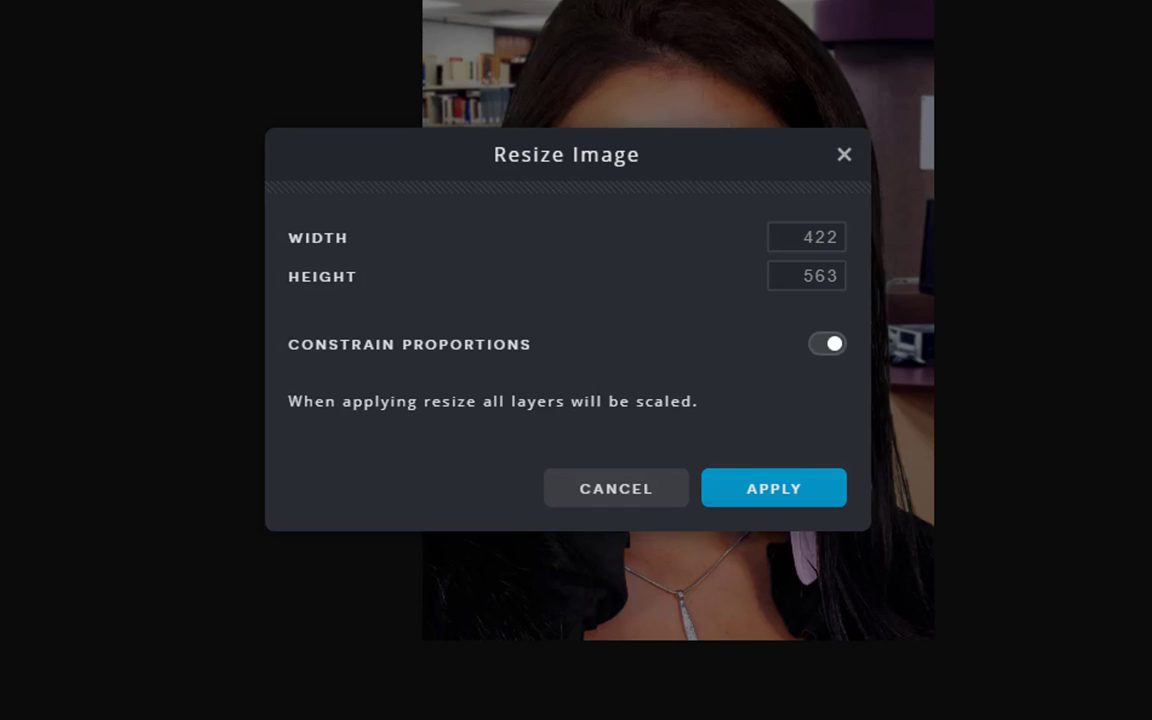
click(787, 236)
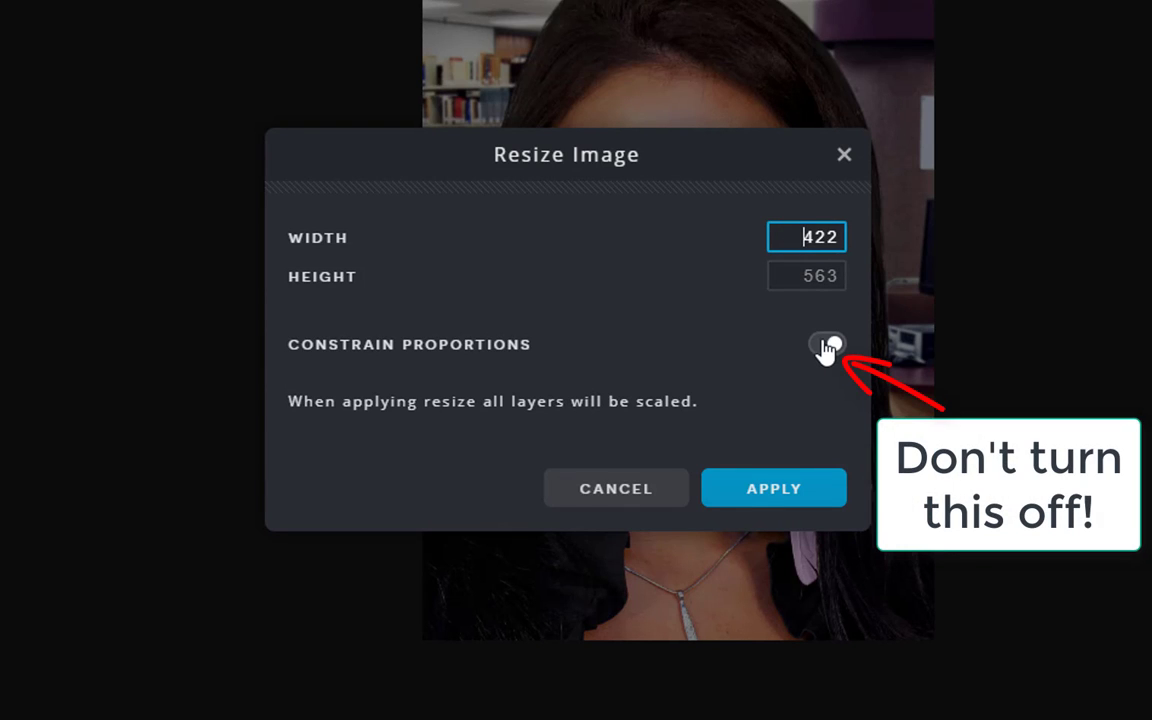
double_click(812, 237)
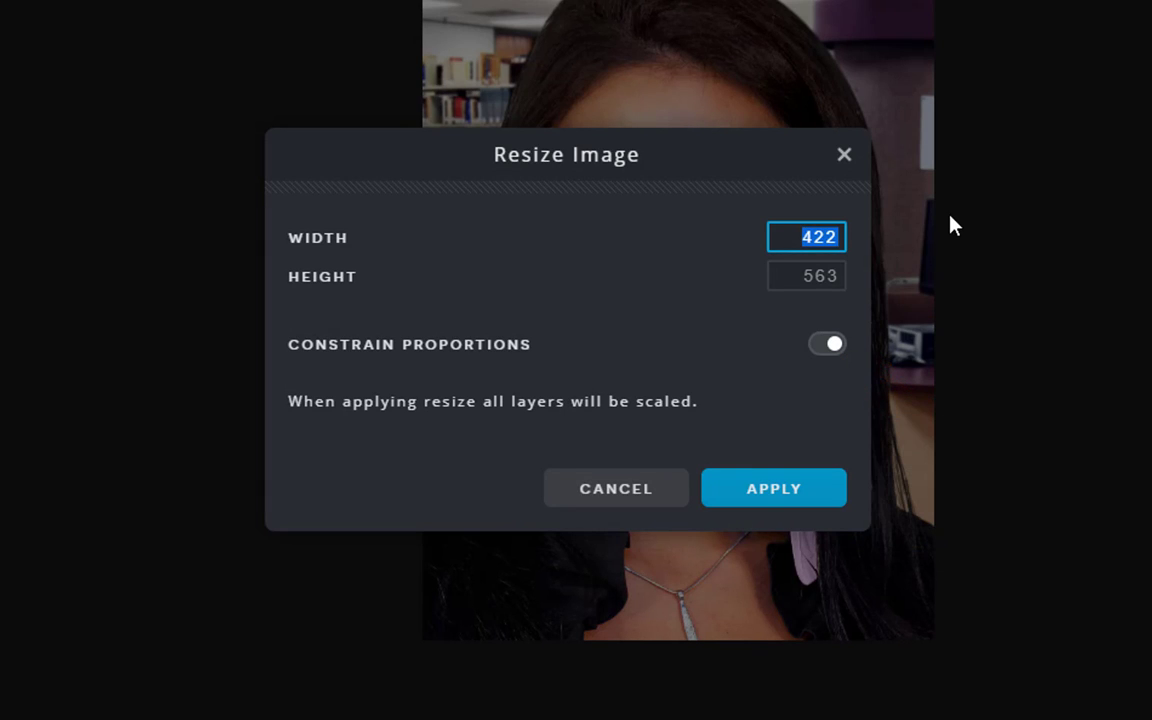
text(298)
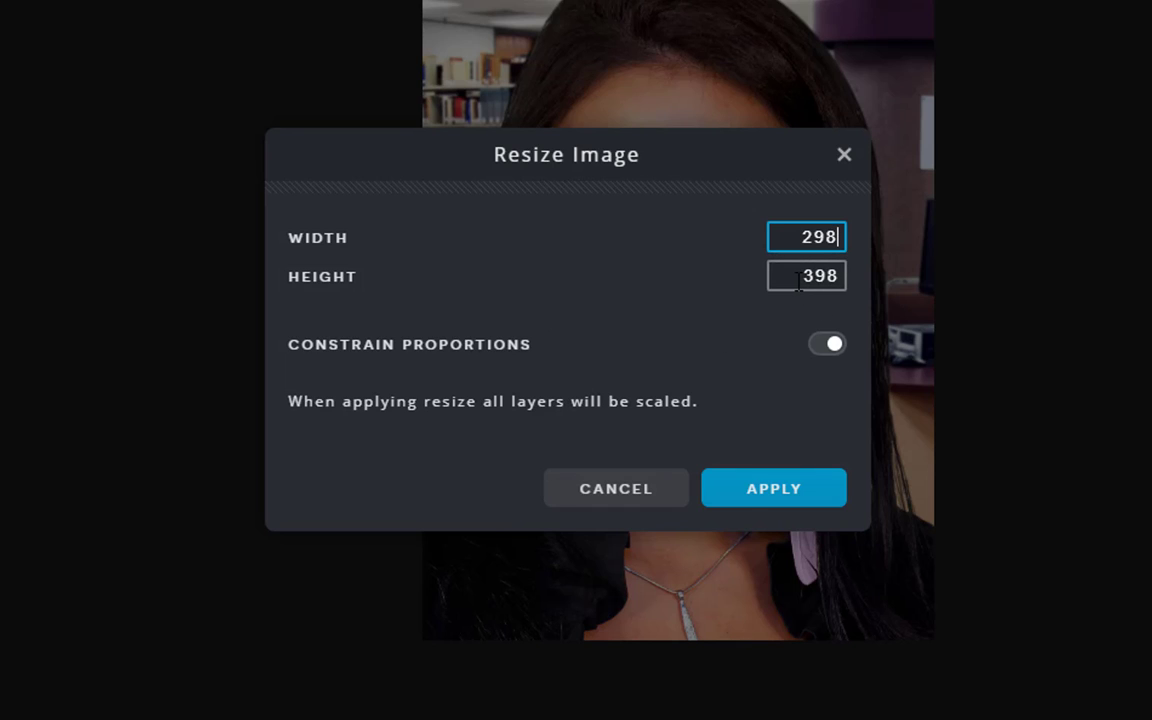
click(776, 490)
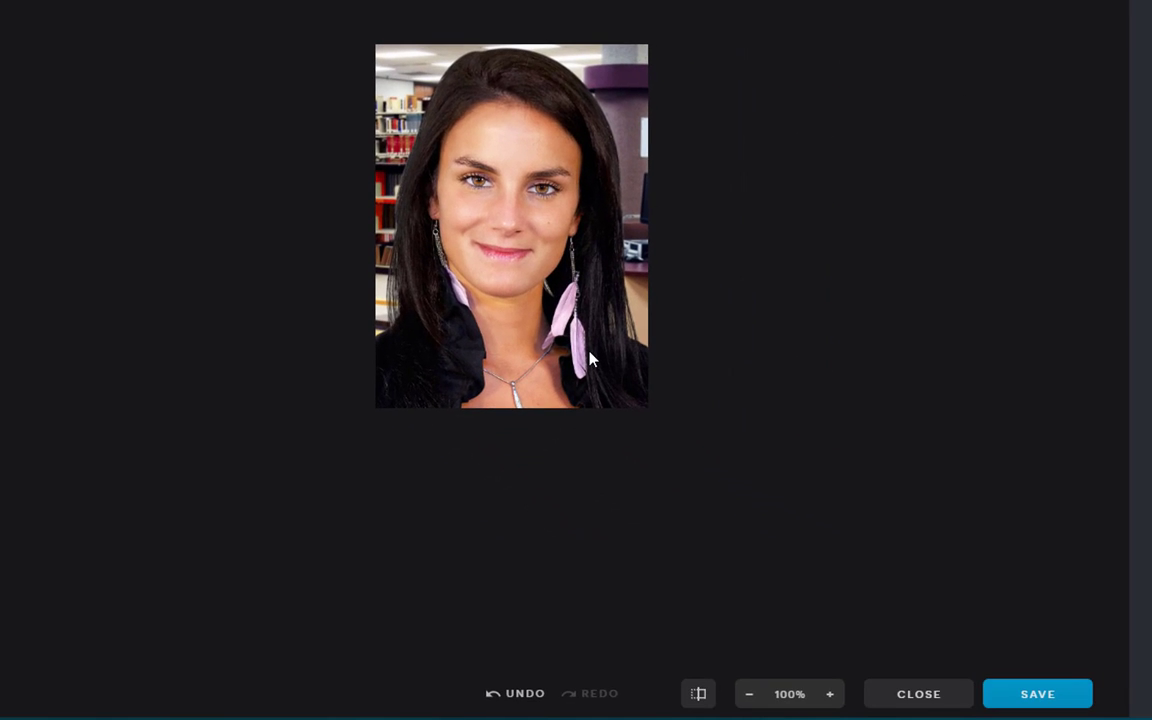
Step: Download the resized portrait as canstockphoto13142597.jpg in high JPG quality
click(1048, 695)
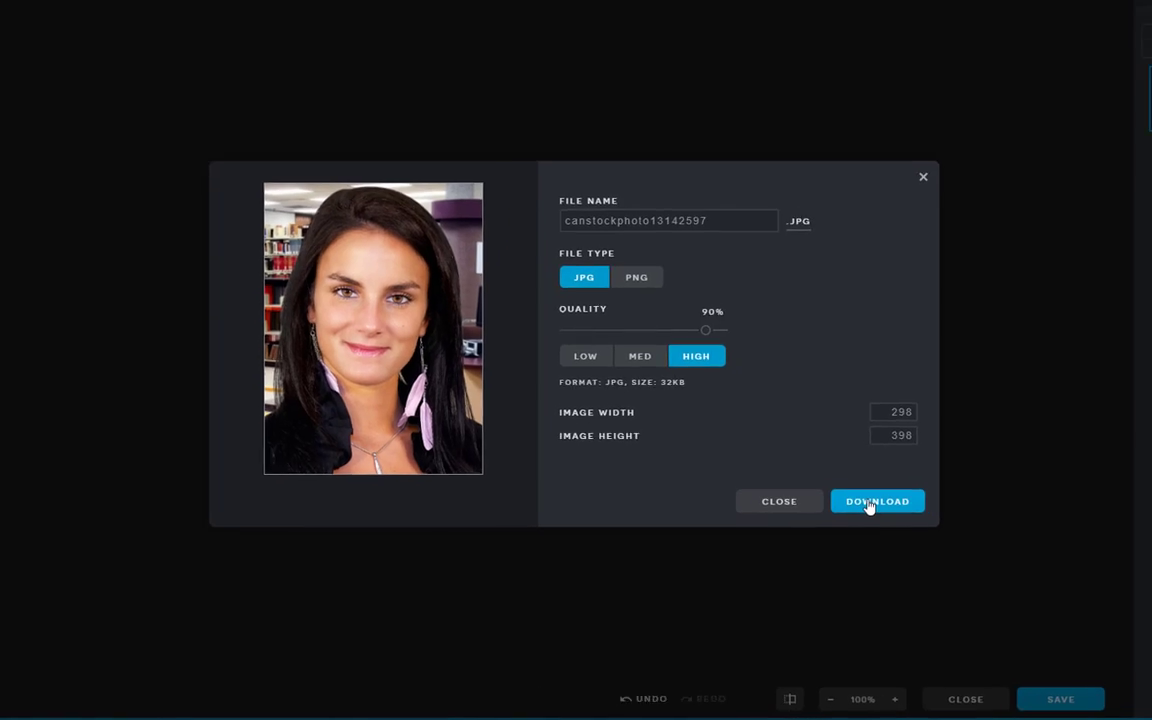
click(797, 455)
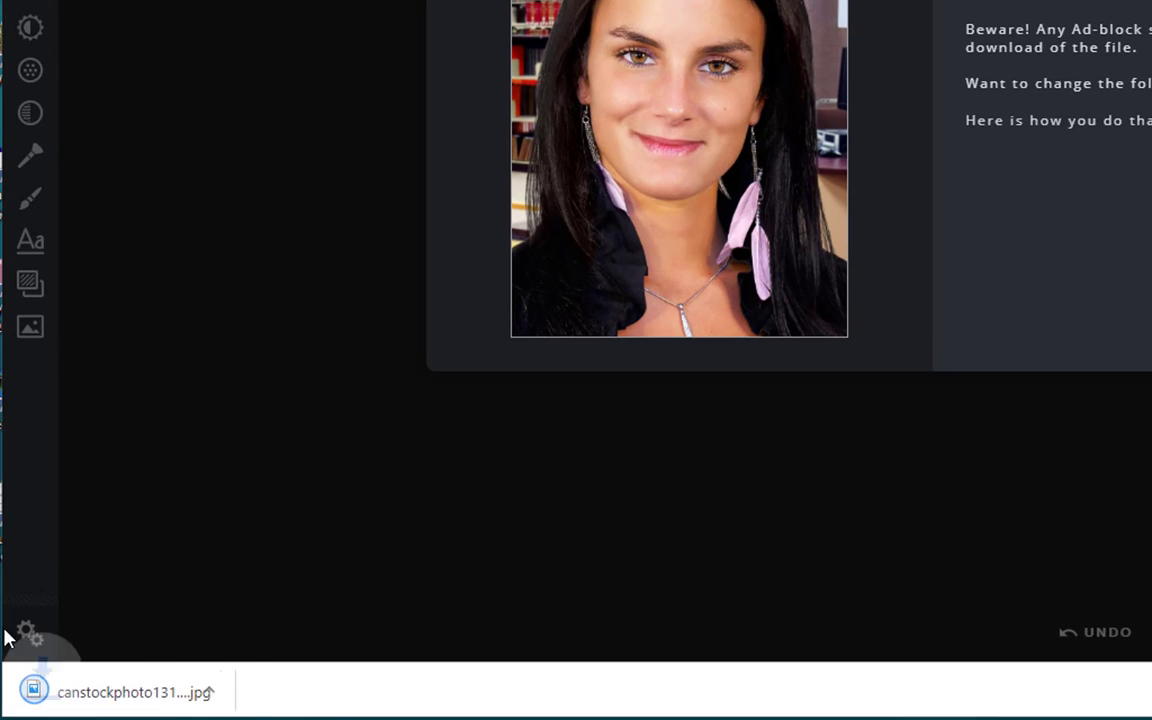